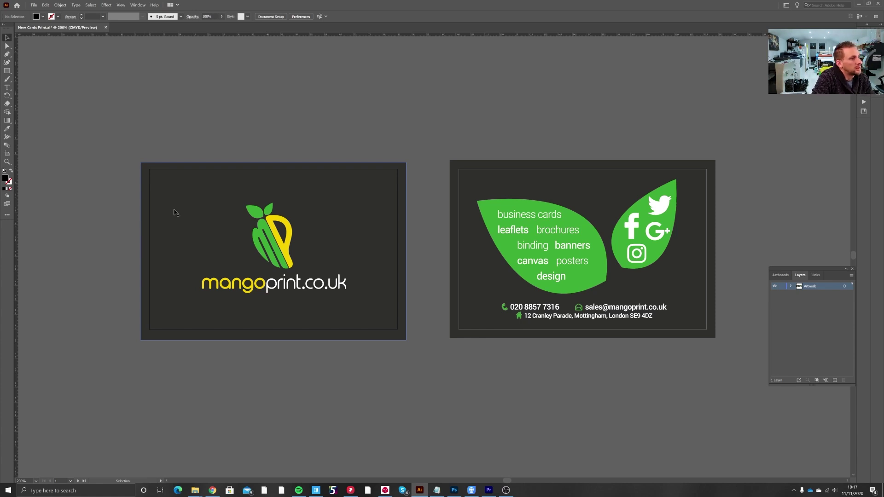
With the mango logo selected, add a new layer named 'Spot UV' above Artwork.
{"action": "left_click", "coordinate": [275, 238]}
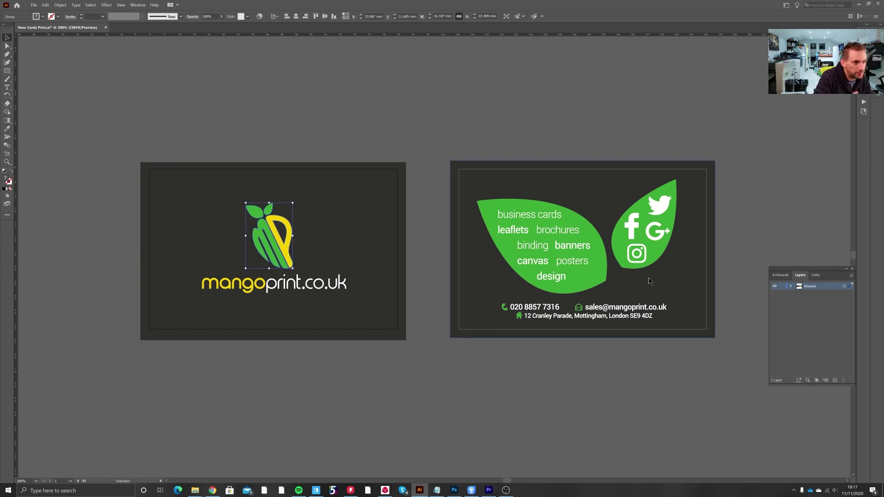
{"action": "left_click", "coordinate": [835, 380]}
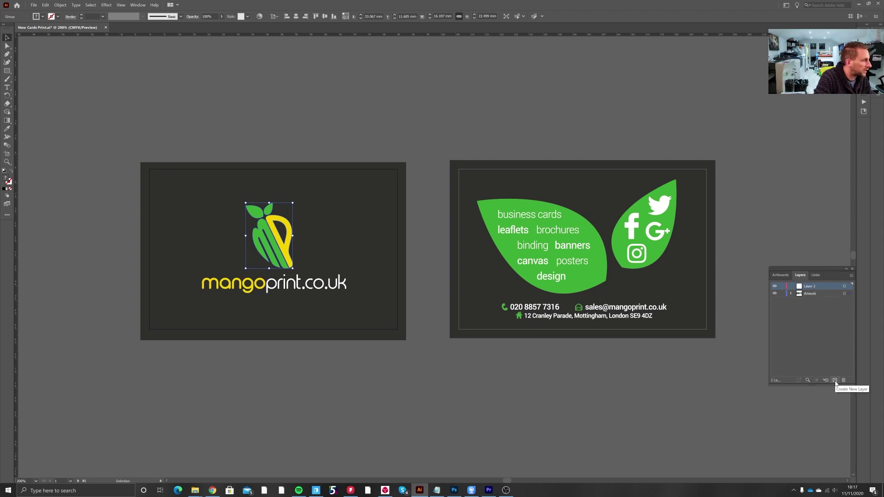
{"action": "double_click", "coordinate": [810, 286]}
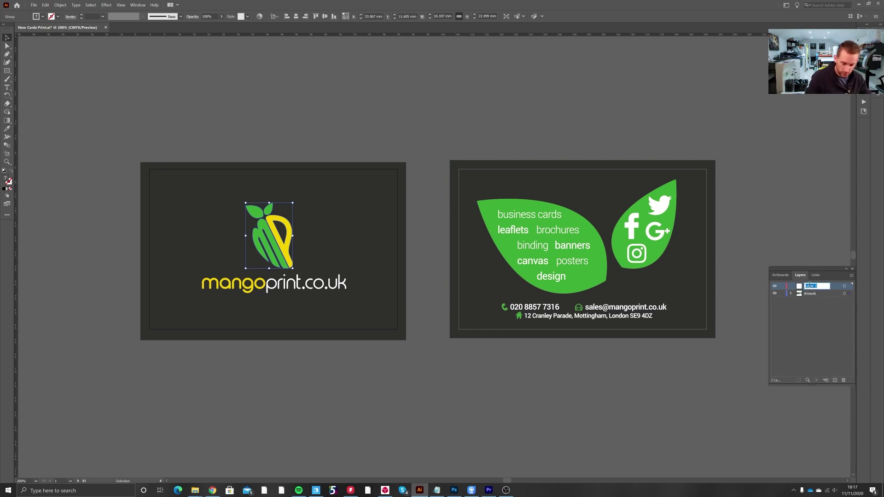
{"action": "type", "text": "Spot UV"}
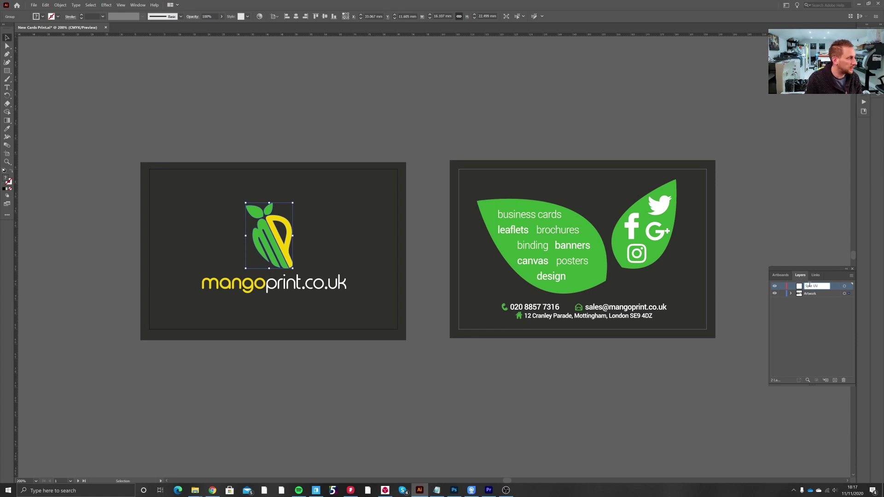
{"action": "key", "text": "Return"}
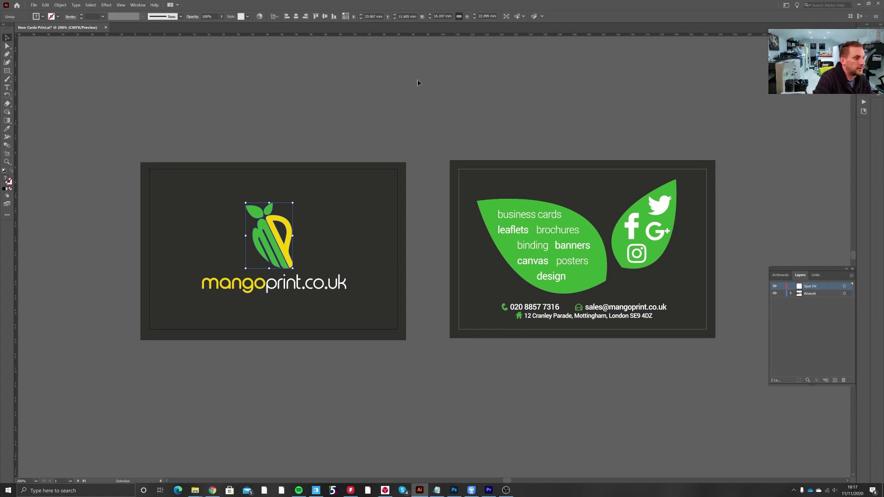
{"action": "left_click", "coordinate": [740, 277]}
Hide the Artwork layer and paste the mango logo in place onto the Spot UV layer.
{"action": "left_click", "coordinate": [774, 294]}
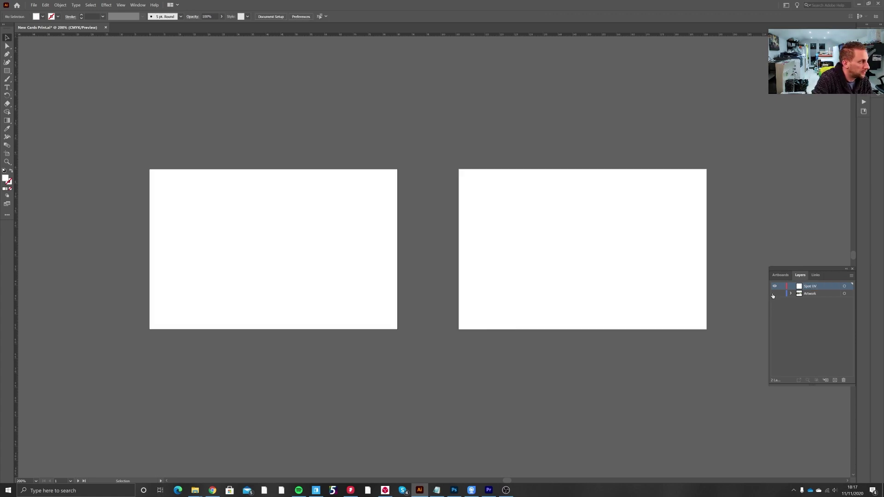
{"action": "left_click", "coordinate": [46, 5]}
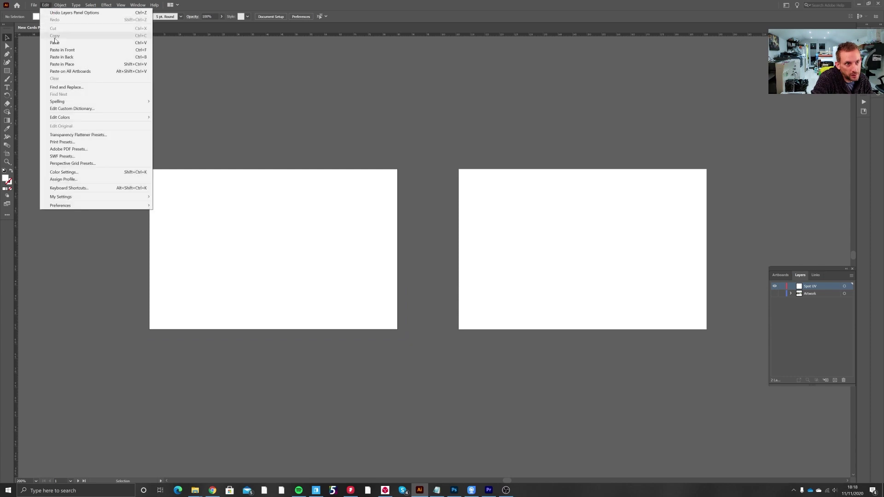
{"action": "left_click", "coordinate": [76, 65]}
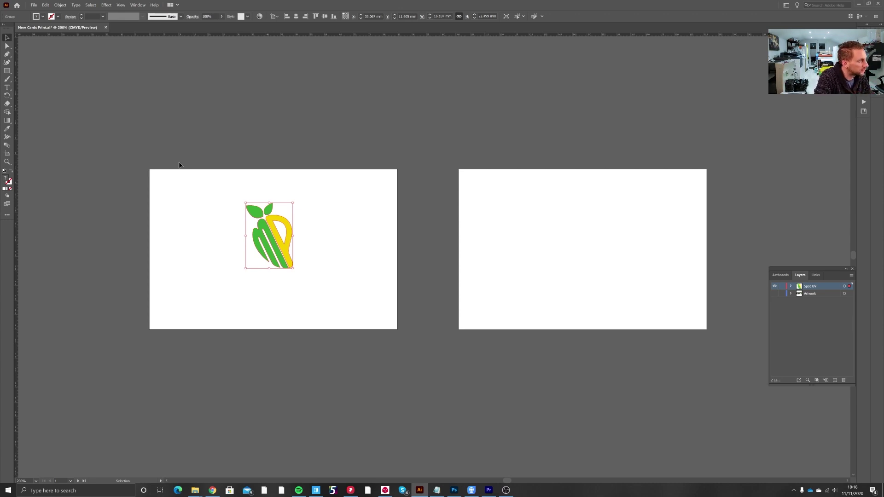
Give the pasted mango logo a solid black fill and deselect it.
{"action": "left_click", "coordinate": [292, 206]}
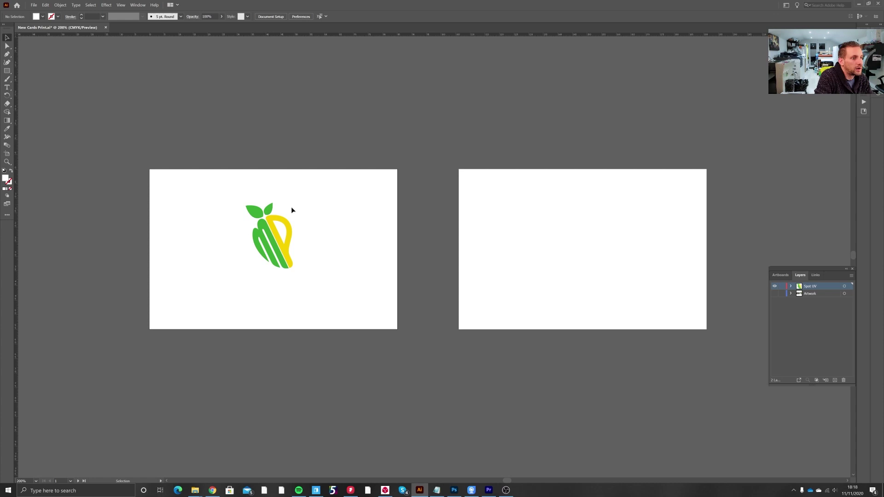
{"action": "left_click", "coordinate": [273, 233]}
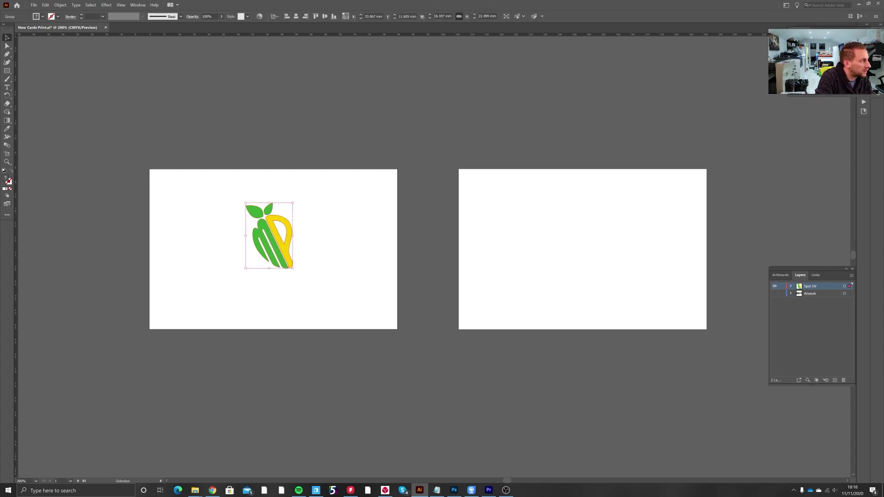
{"action": "key", "text": "ctrl+z"}
{"action": "left_click", "coordinate": [375, 92]}
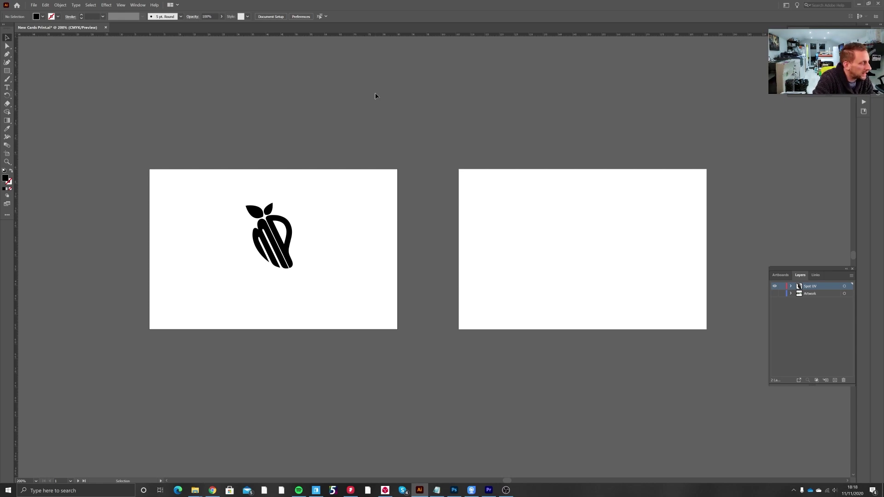
Save a copy as Adobe PDF named 'Spot UV Overlay', replacing the existing file.
{"action": "left_click", "coordinate": [34, 5]}
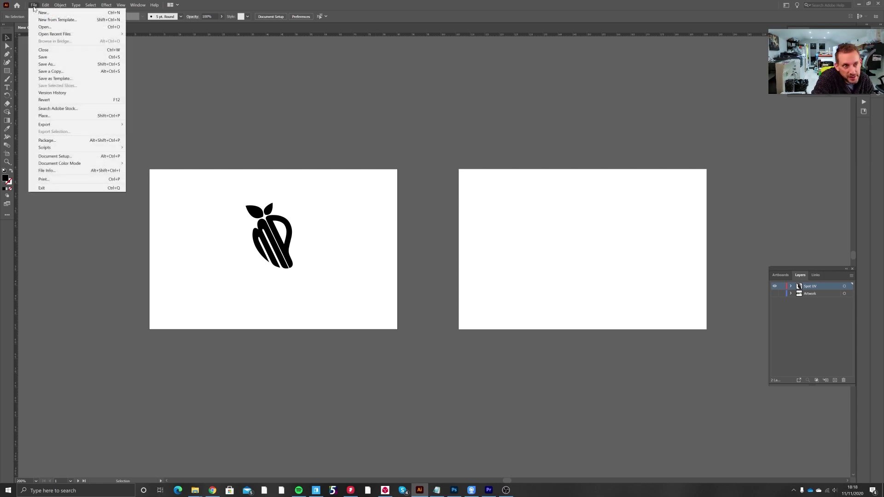
{"action": "left_click", "coordinate": [51, 71]}
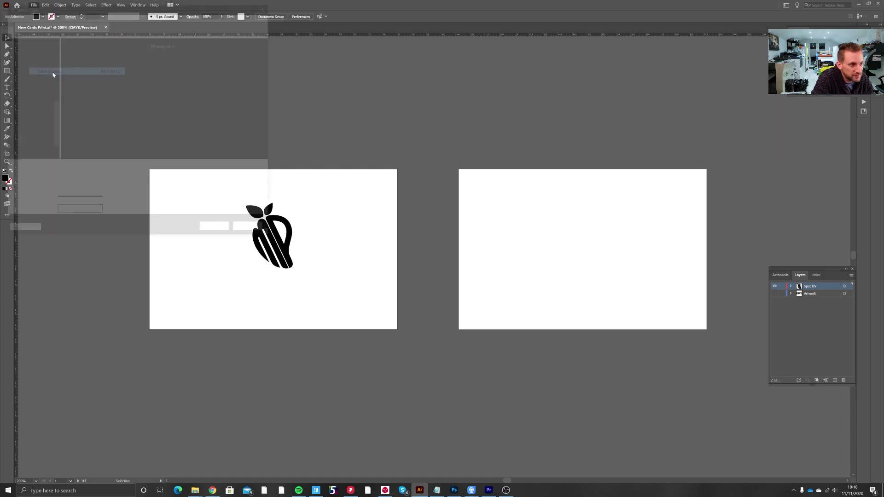
{"action": "left_click", "coordinate": [92, 178]}
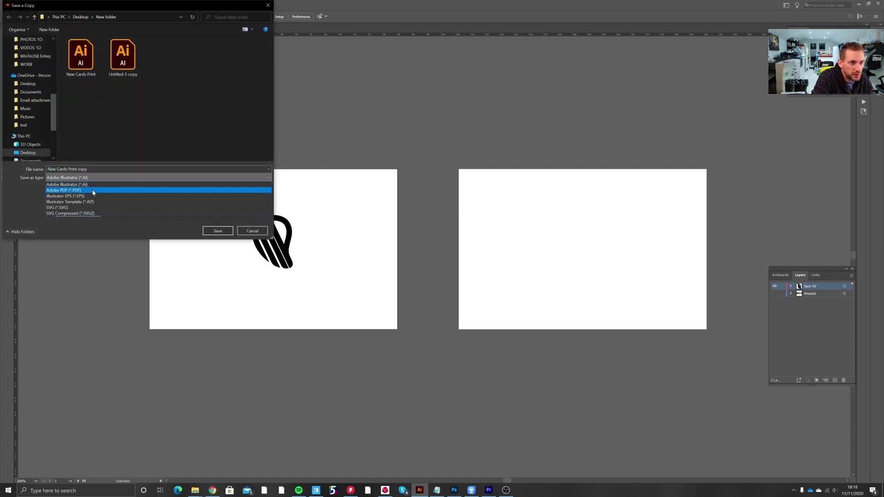
{"action": "left_click", "coordinate": [93, 191]}
{"action": "type", "text": "S"}
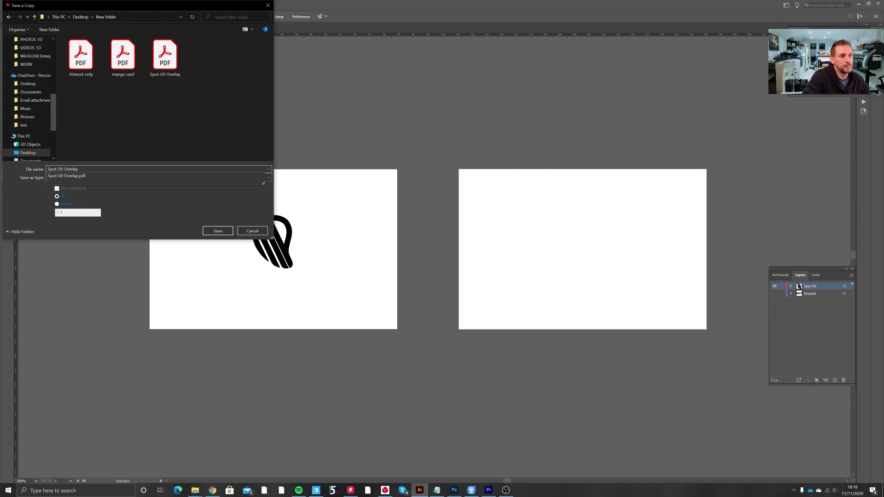
{"action": "type", "text": "pot UV Overlay"}
{"action": "left_click", "coordinate": [217, 230]}
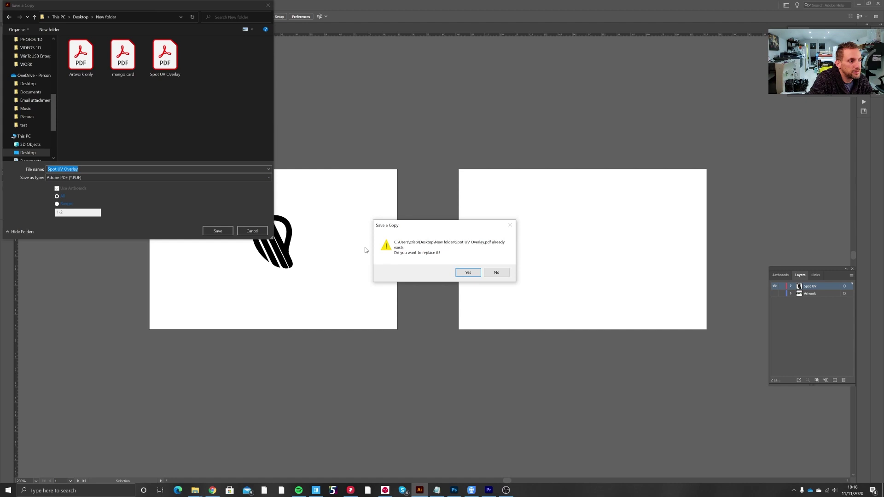
{"action": "left_click", "coordinate": [462, 276]}
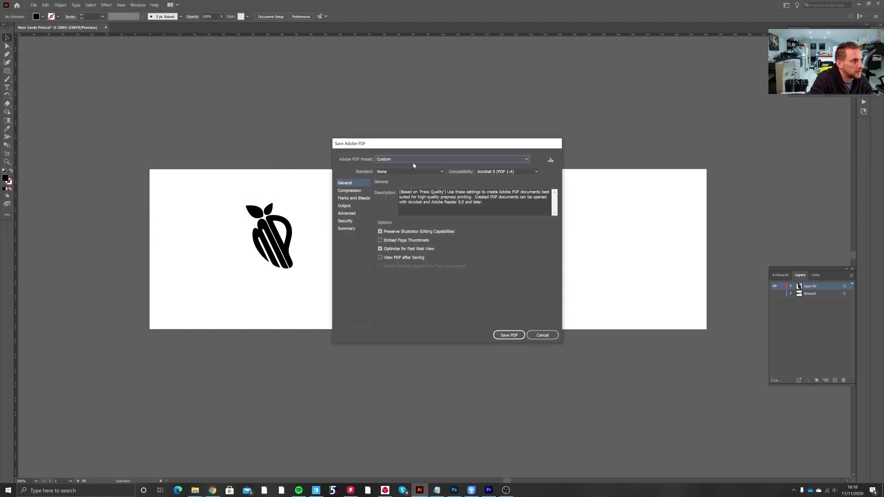
Choose the [Press Quality] preset, enable trim marks and set a 3 mm bleed on all sides.
{"action": "left_click", "coordinate": [413, 160]}
{"action": "left_click", "coordinate": [413, 215]}
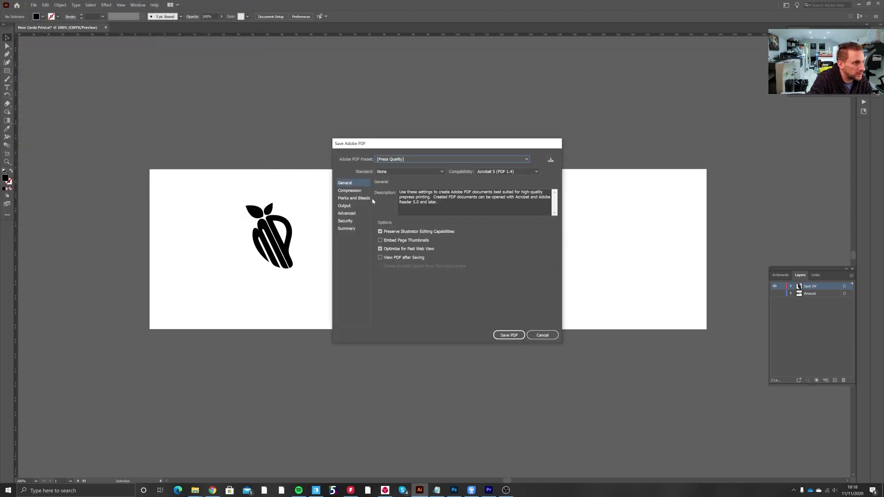
{"action": "left_click", "coordinate": [360, 199]}
{"action": "left_click", "coordinate": [399, 210]}
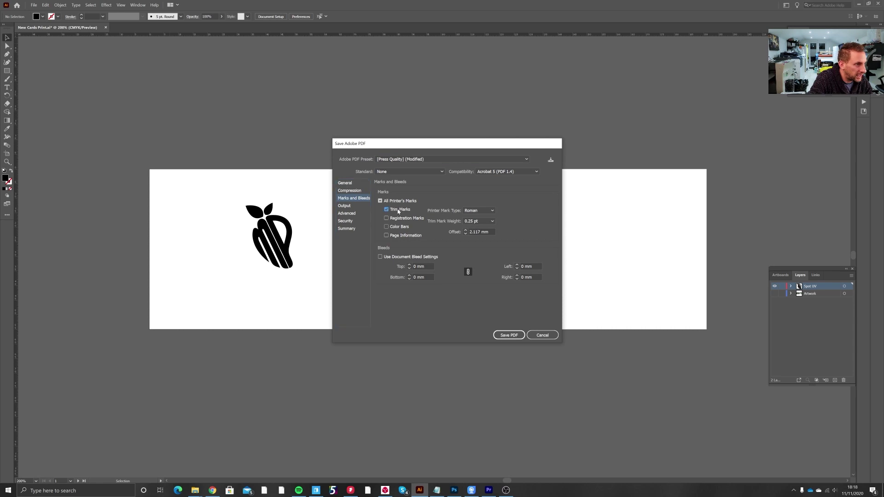
{"action": "double_click", "coordinate": [430, 266]}
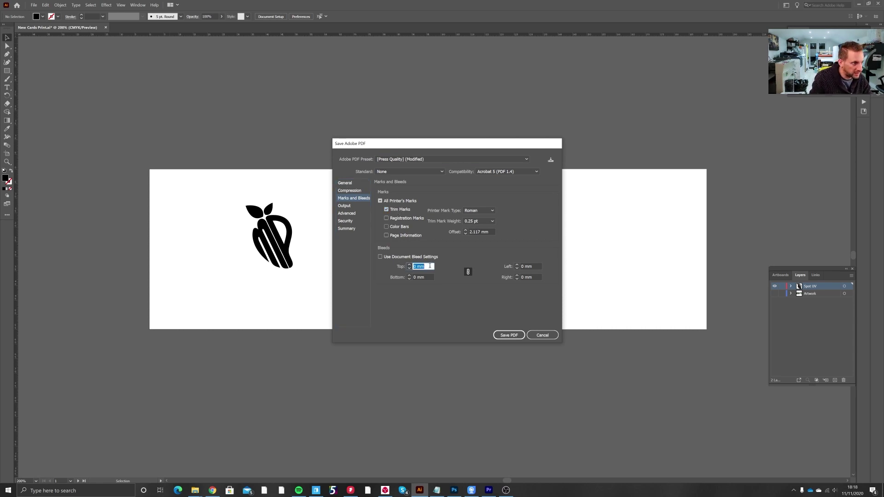
{"action": "type", "text": "3"}
{"action": "key", "text": "Tab"}
{"action": "key", "text": "Tab"}
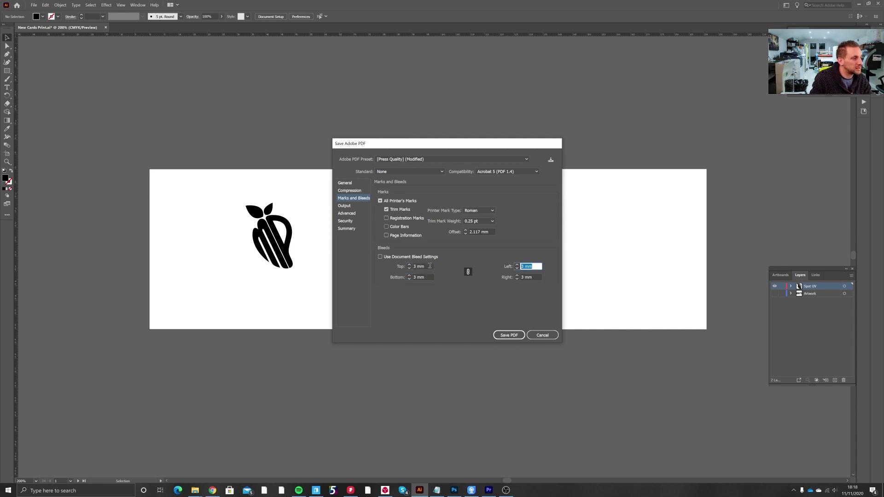
Save the Spot UV Overlay PDF, then check the artwork in outline view and return to preview.
{"action": "left_click", "coordinate": [507, 336]}
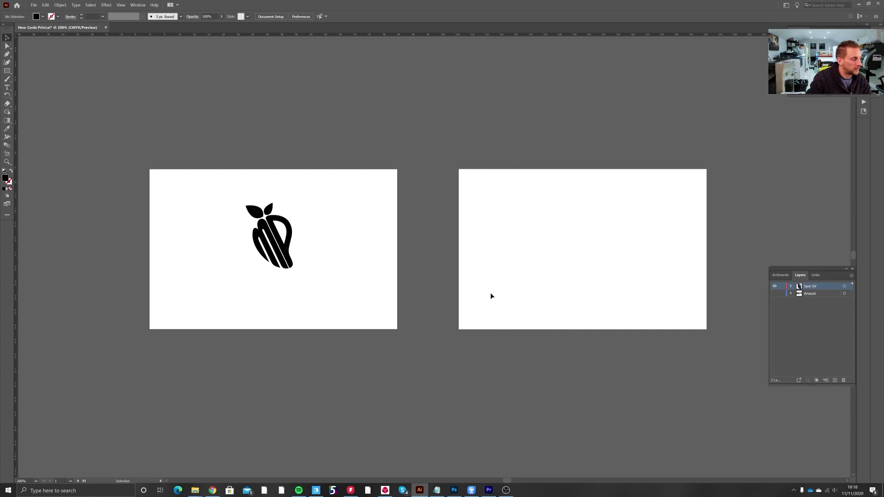
{"action": "key", "text": "ctrl+y"}
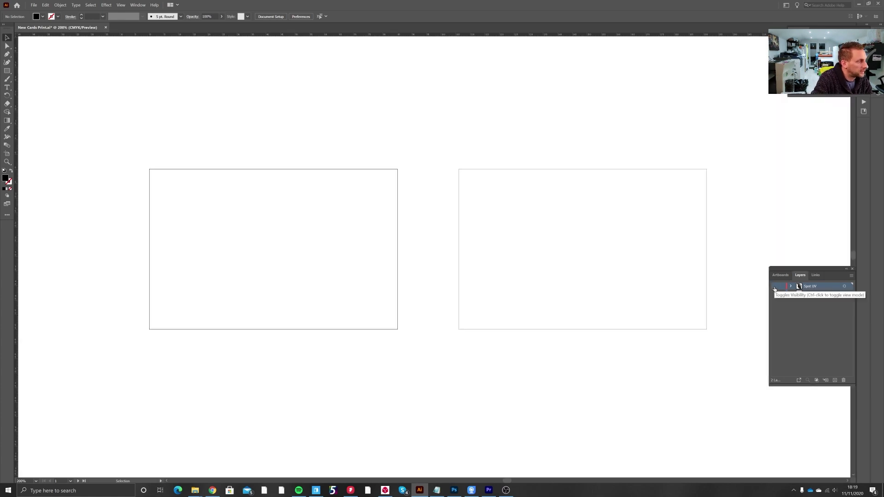
{"action": "key", "text": "ctrl+y"}
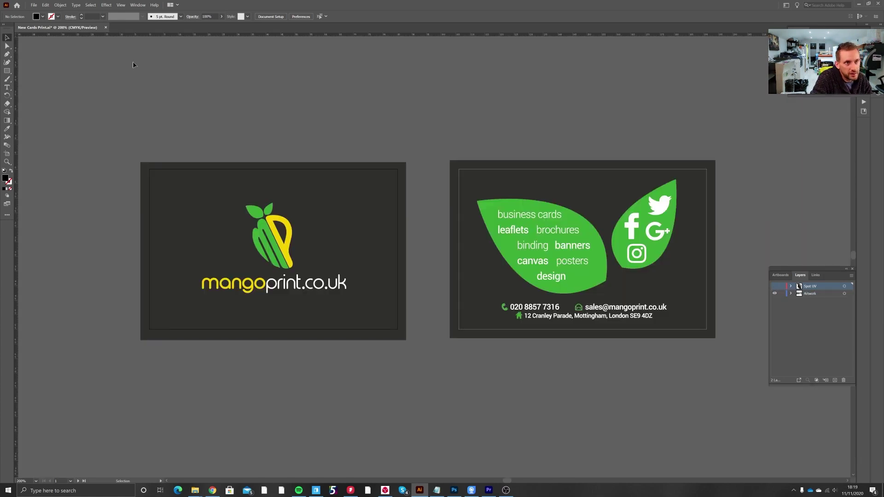
Save a copy as Adobe PDF named 'Artwork only', replacing the existing file.
{"action": "left_click", "coordinate": [34, 5]}
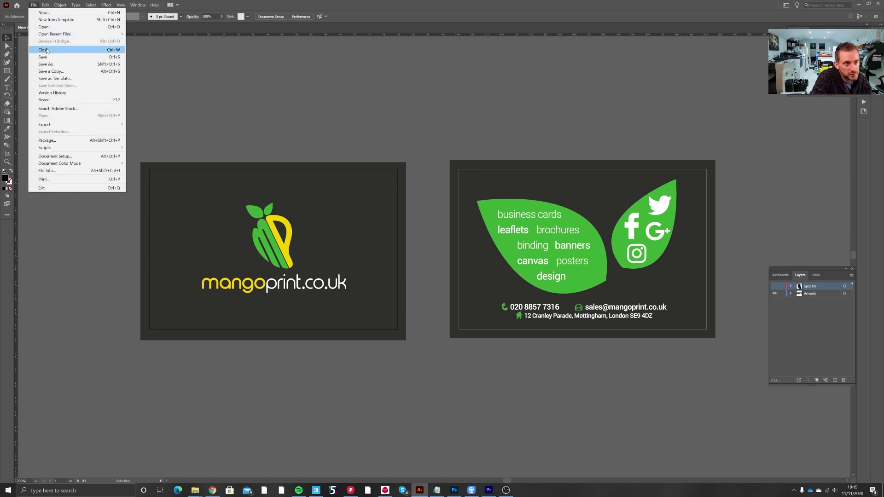
{"action": "left_click", "coordinate": [52, 71]}
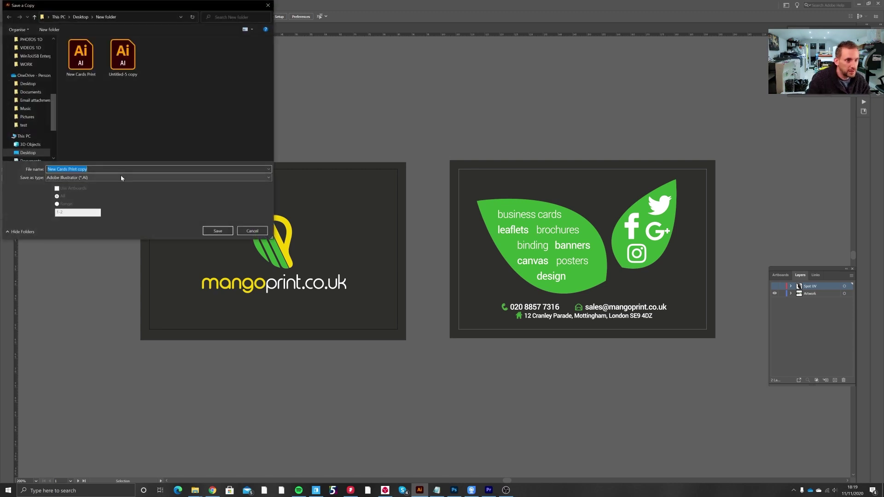
{"action": "type", "text": "A"}
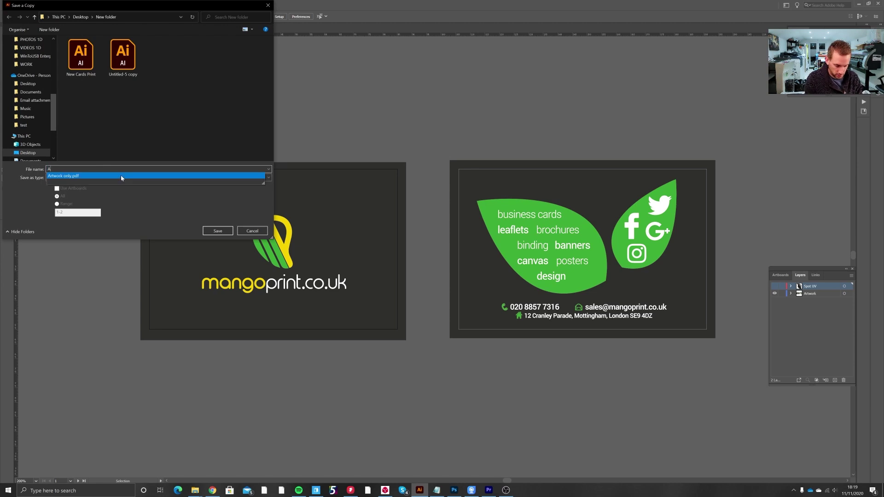
{"action": "type", "text": "rtwork only"}
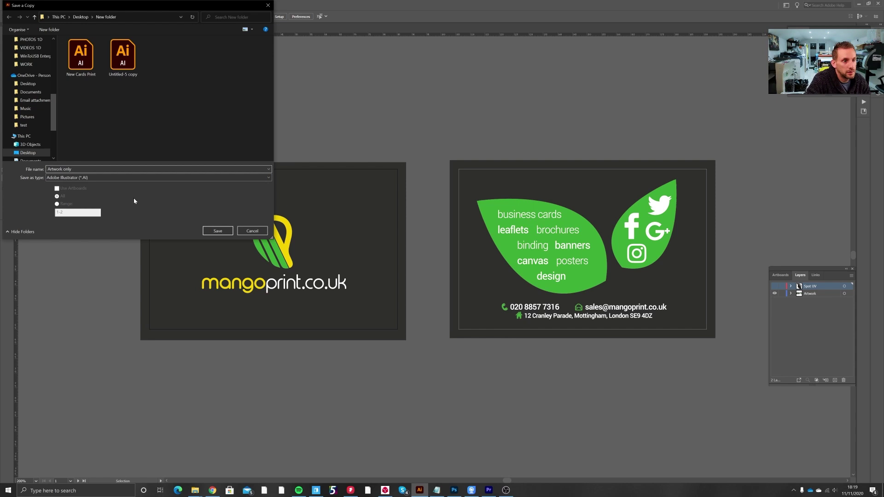
{"action": "left_click", "coordinate": [113, 178]}
{"action": "left_click", "coordinate": [111, 190]}
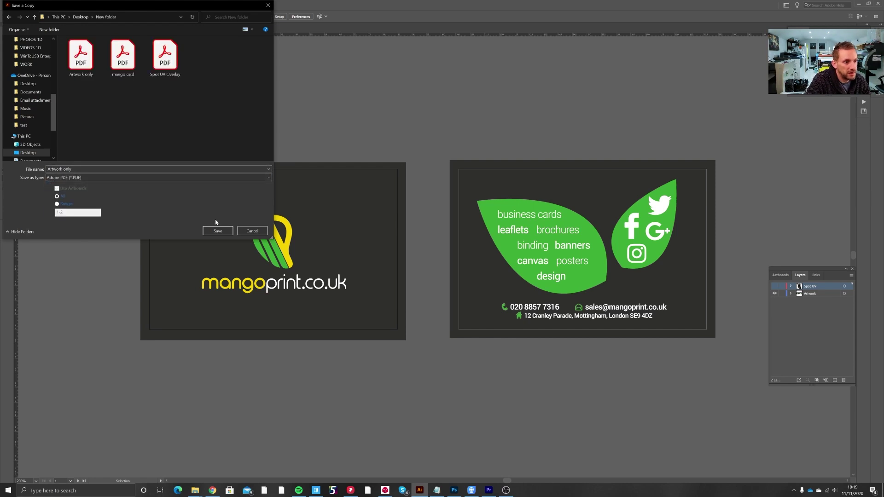
{"action": "left_click", "coordinate": [219, 232]}
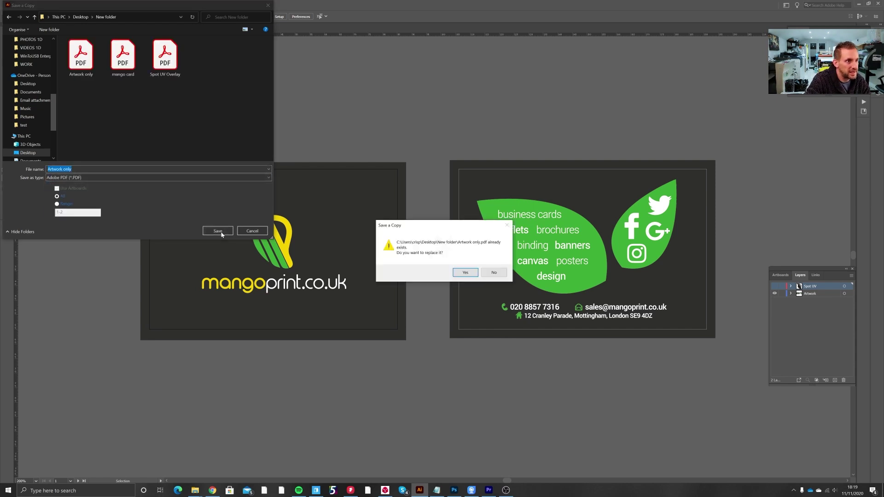
{"action": "left_click", "coordinate": [465, 272]}
Apply [Press Quality] with trim marks and 3 mm bleed on every side, and save the PDF.
{"action": "left_click", "coordinate": [445, 160]}
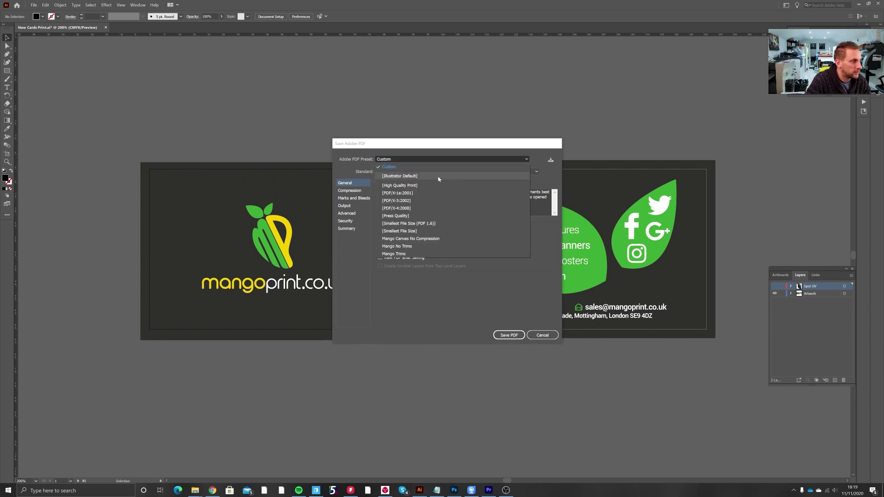
{"action": "left_click", "coordinate": [431, 216]}
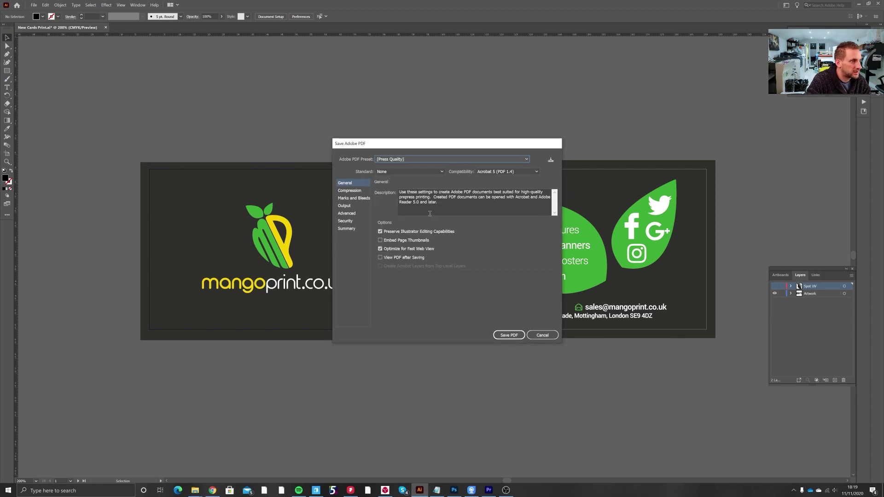
{"action": "left_click", "coordinate": [364, 199]}
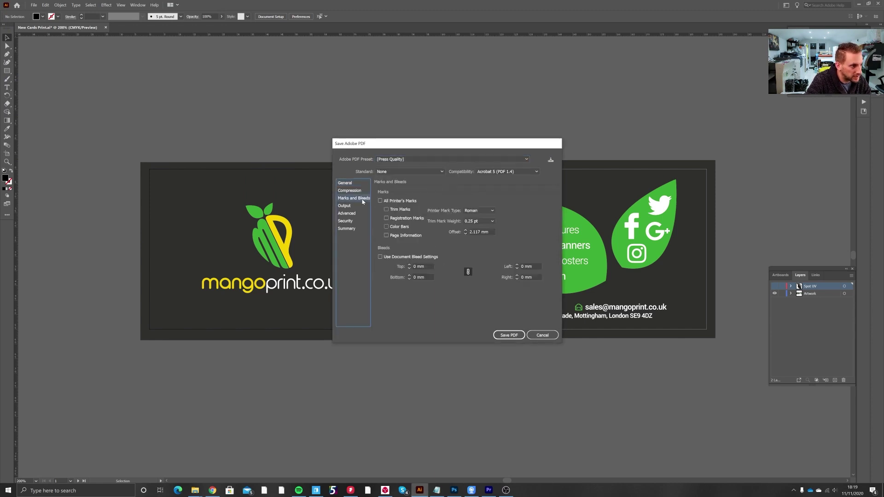
{"action": "left_click", "coordinate": [400, 210]}
{"action": "left_click", "coordinate": [427, 266]}
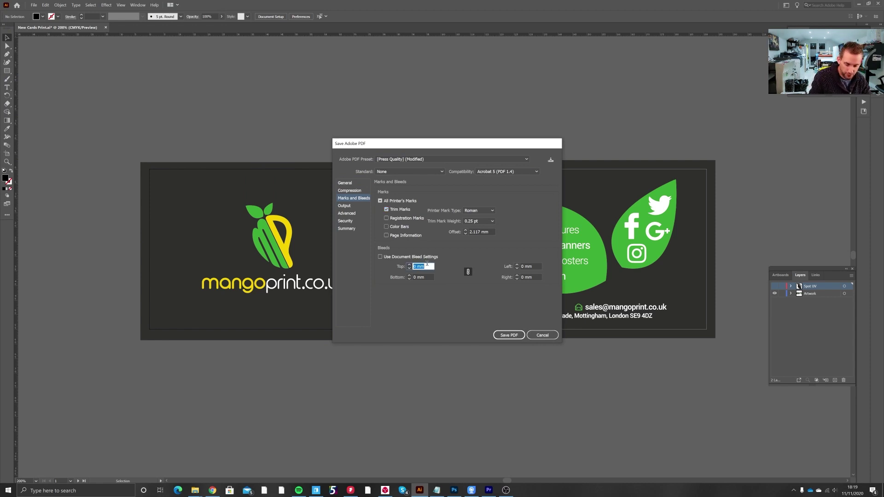
{"action": "type", "text": "3"}
{"action": "key", "text": "Tab"}
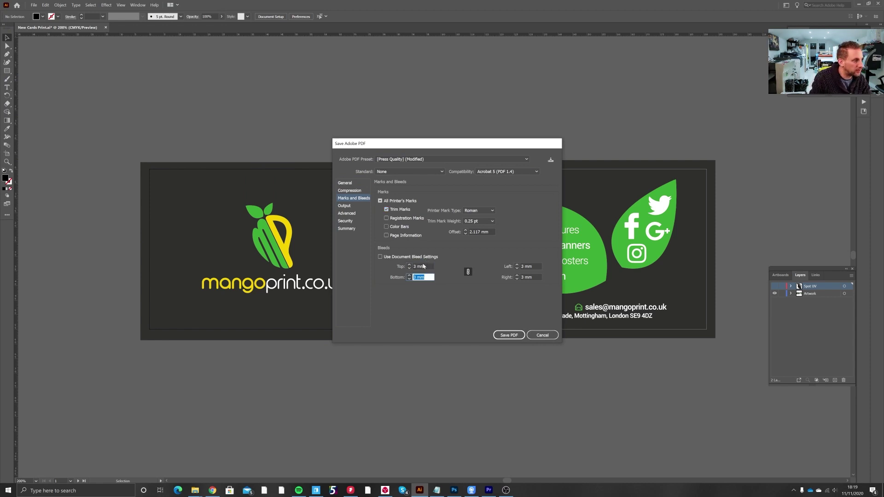
{"action": "key", "text": "Tab"}
{"action": "key", "text": "Tab"}
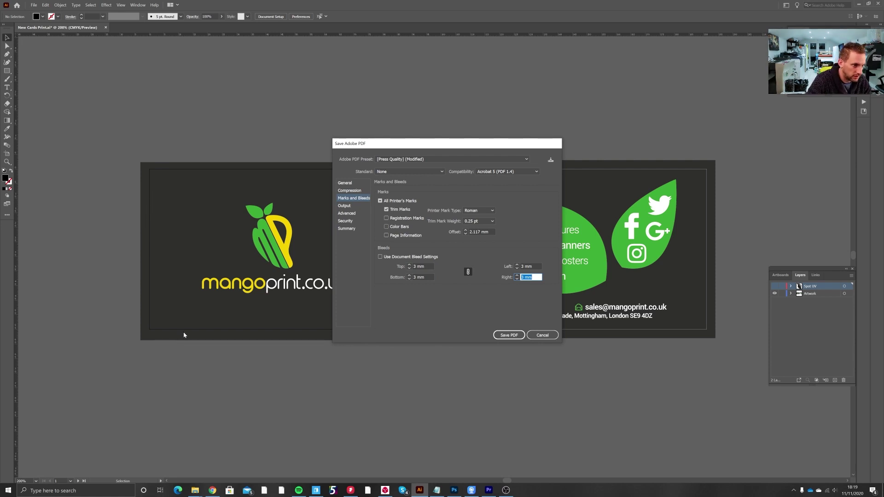
{"action": "left_click", "coordinate": [510, 335]}
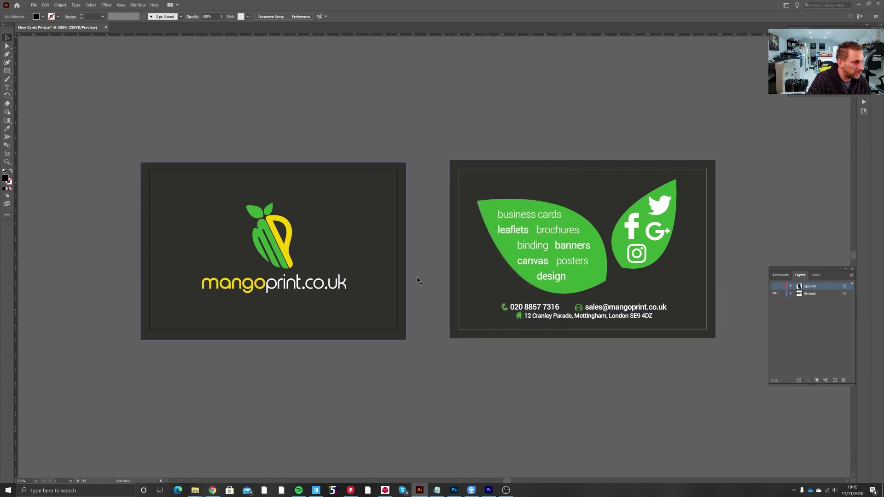
{"action": "left_click", "coordinate": [775, 286]}
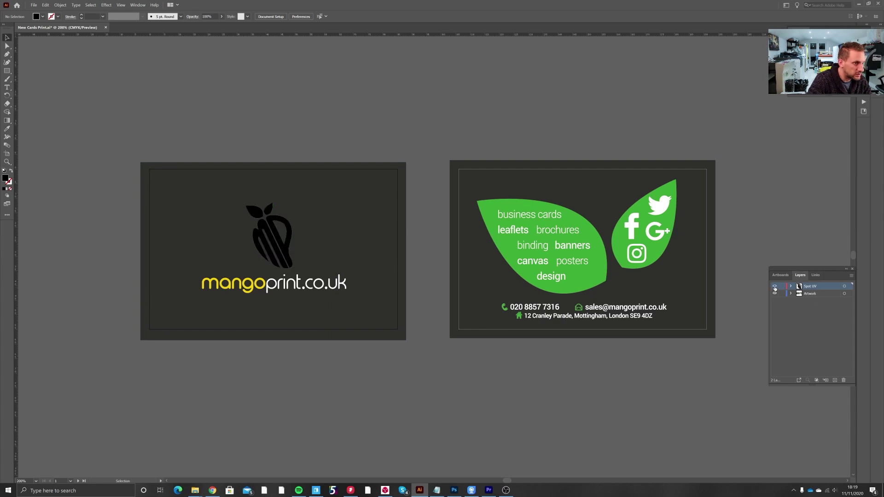
{"action": "left_click", "coordinate": [775, 287]}
{"action": "left_click", "coordinate": [774, 287]}
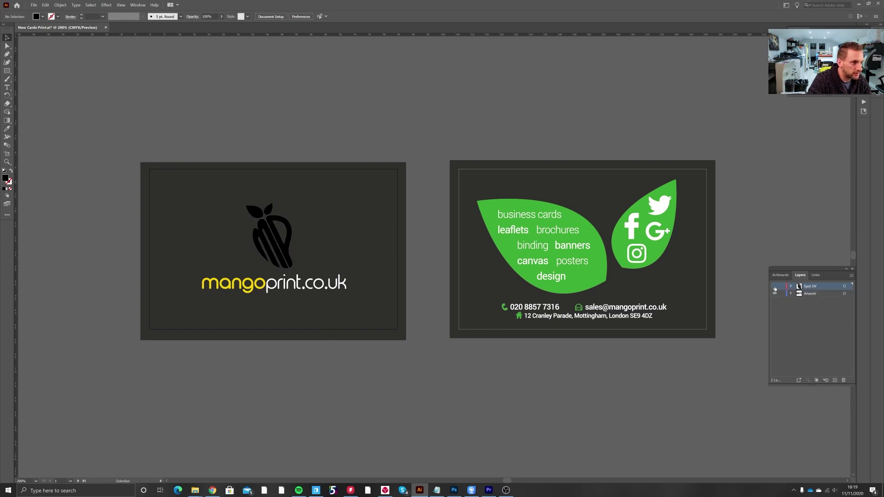
{"action": "left_click", "coordinate": [774, 287]}
{"action": "left_click", "coordinate": [774, 287]}
{"action": "left_click", "coordinate": [775, 286]}
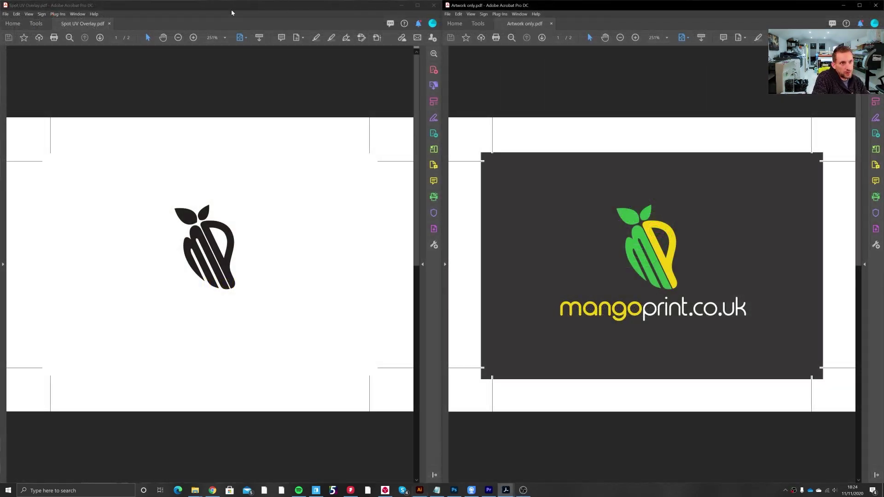
Scroll the Spot UV Overlay PDF window to page 2, blank except for trim marks.
{"action": "left_click", "coordinate": [168, 13]}
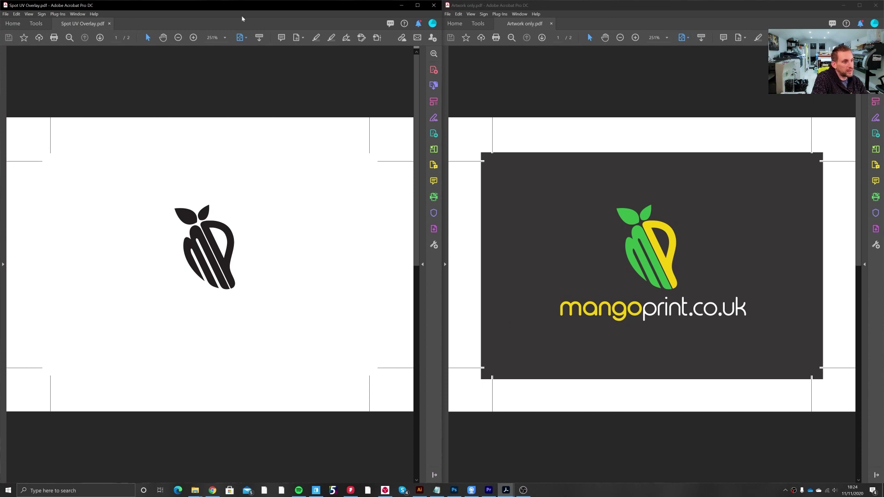
{"action": "left_click", "coordinate": [524, 8]}
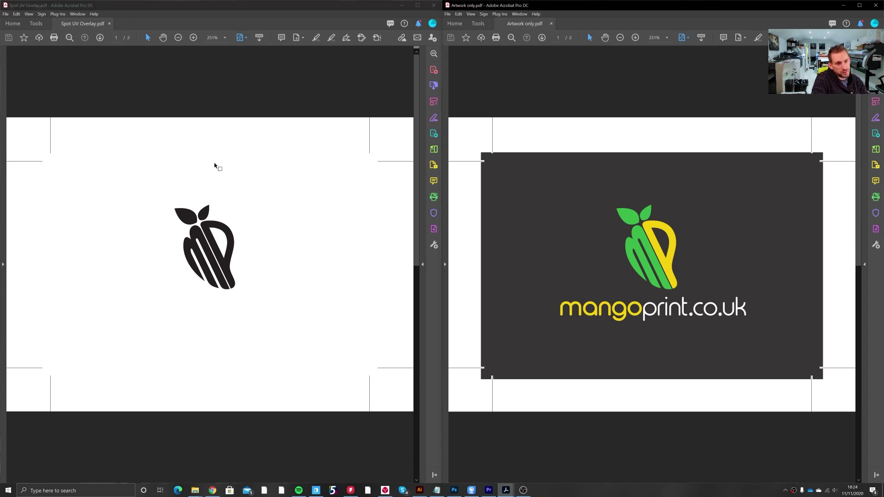
{"action": "left_click", "coordinate": [182, 99]}
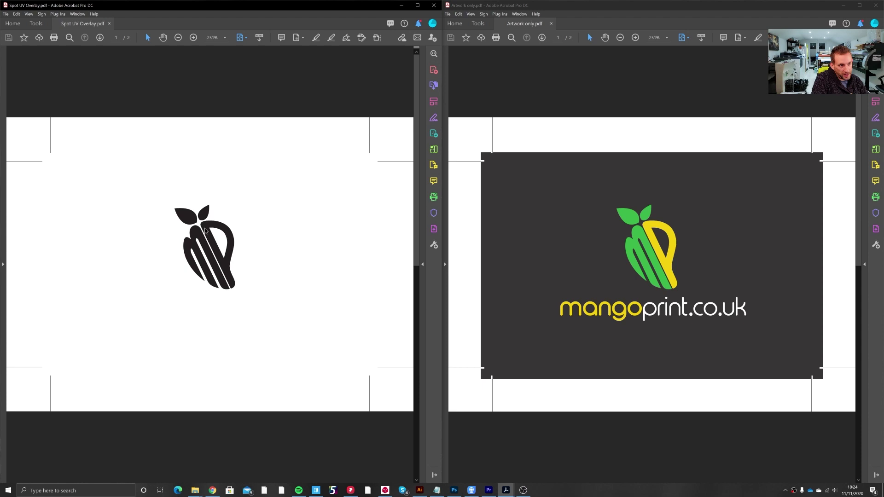
{"action": "scroll", "coordinate": [156, 218], "scroll_direction": "down", "scroll_amount": 2}
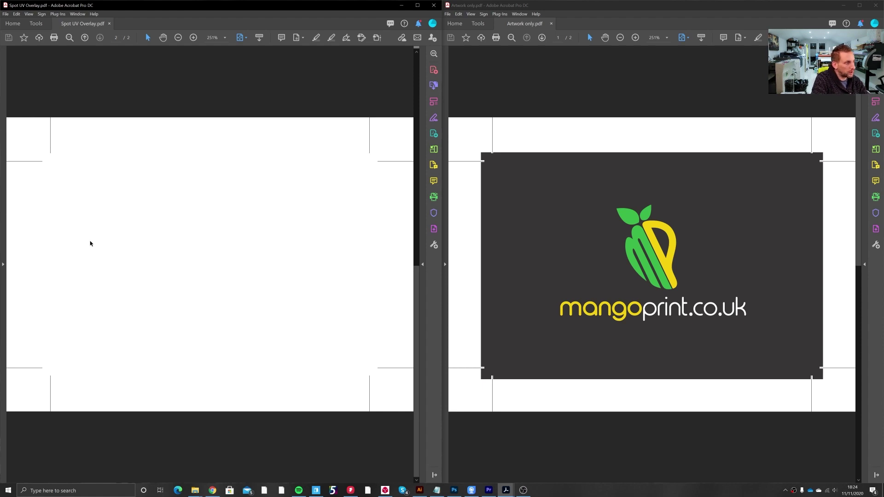
Scroll the Artwork only PDF to page 2, showing the card back with services and contact details.
{"action": "scroll", "coordinate": [91, 243], "scroll_direction": "up", "scroll_amount": 1}
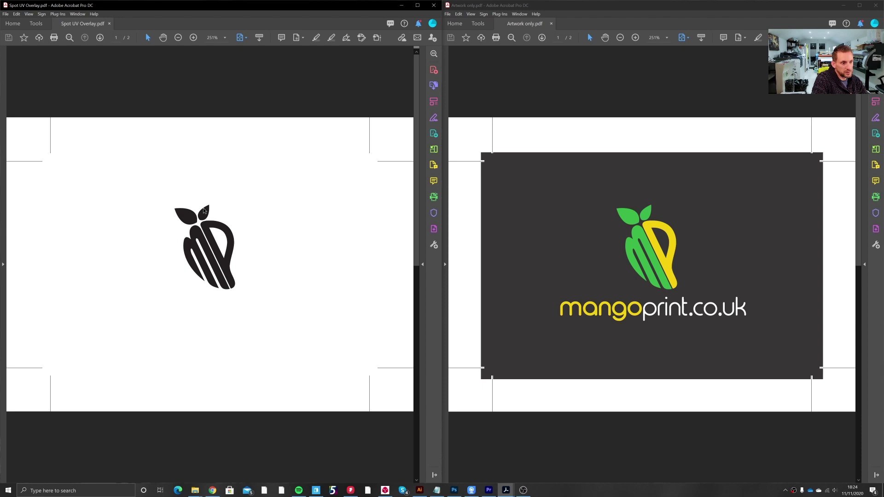
{"action": "scroll", "coordinate": [204, 211], "scroll_direction": "down", "scroll_amount": 1}
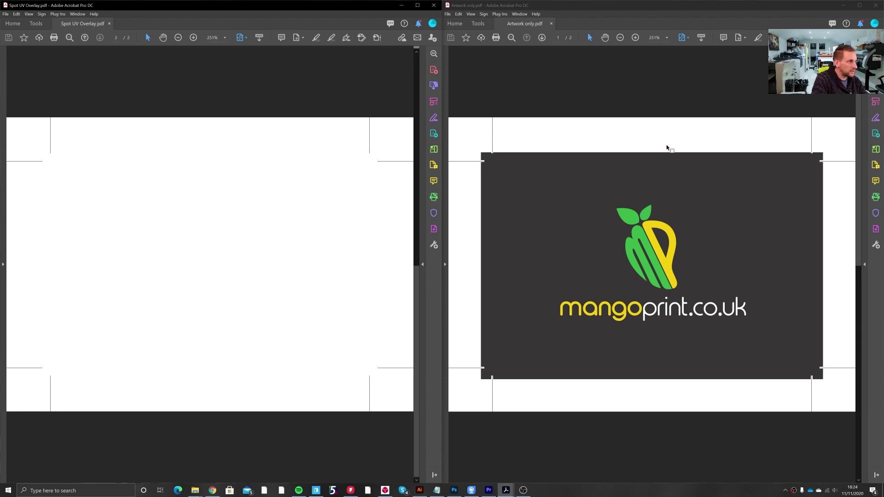
{"action": "left_click", "coordinate": [683, 118]}
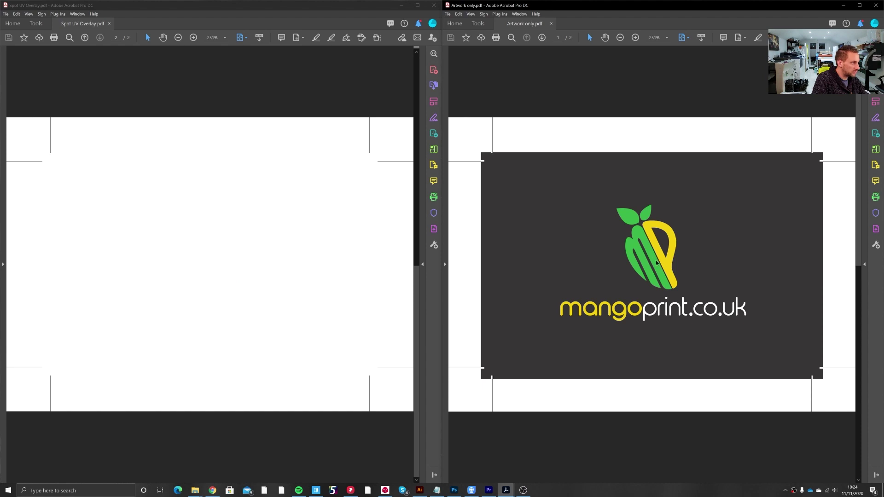
{"action": "scroll", "coordinate": [656, 261], "scroll_direction": "down", "scroll_amount": 1}
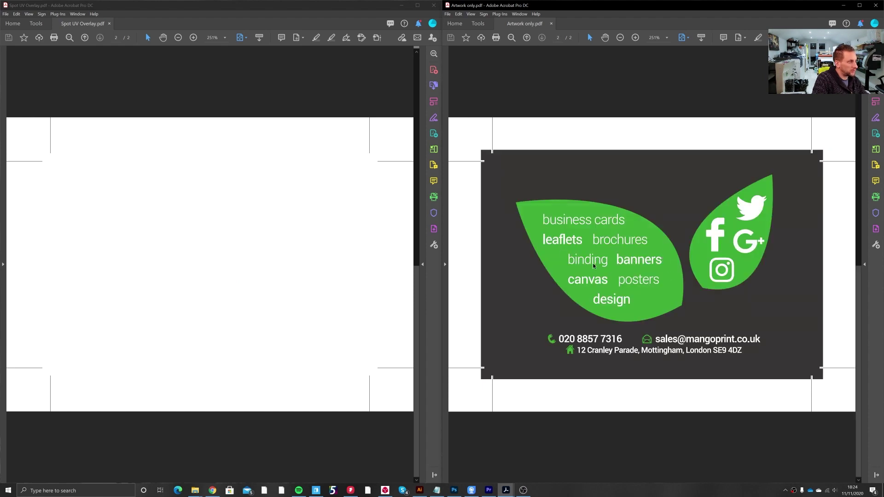